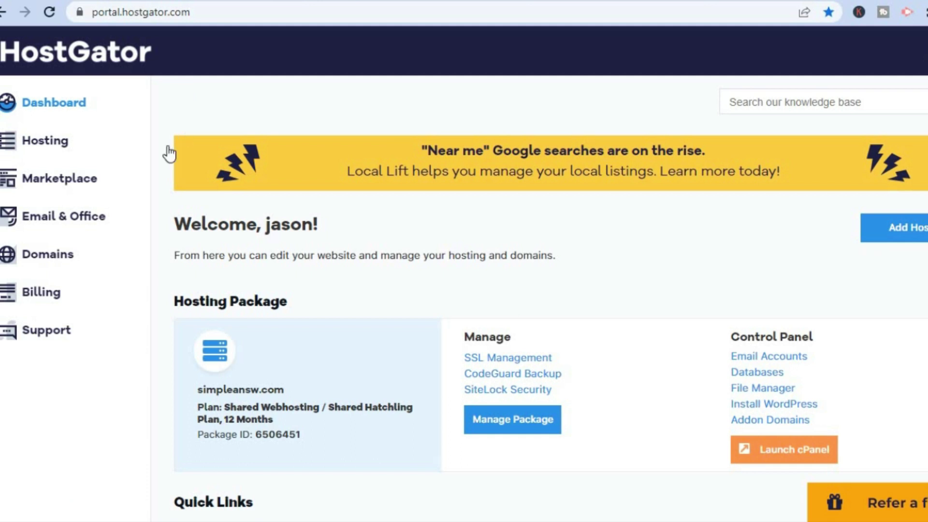
# - Go from the Hosting package to cPanel's Email Accounts page for simpleansw.com
pyautogui.click(70, 143)
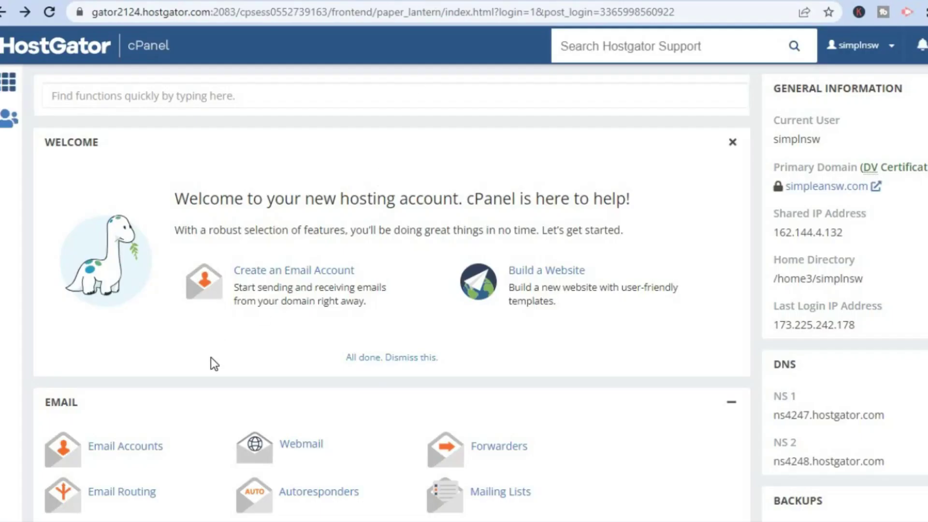
pyautogui.click(136, 454)
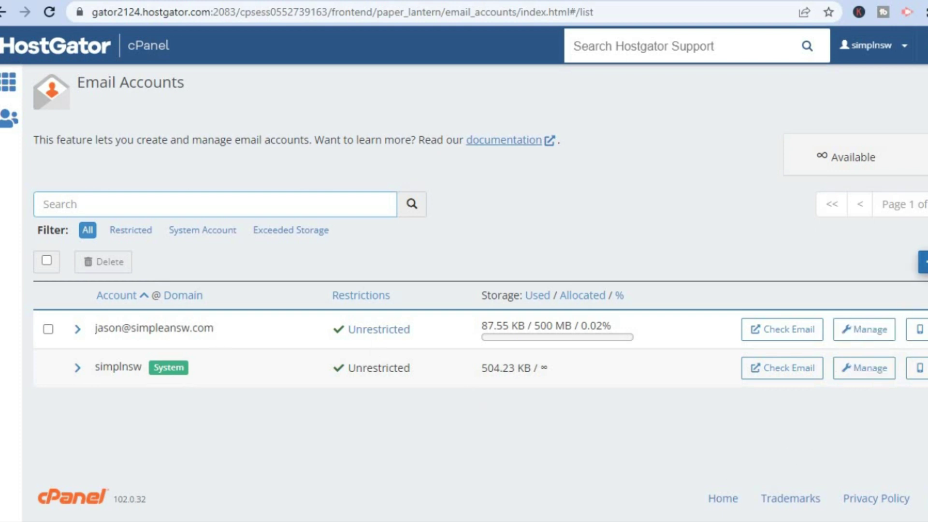
pyautogui.click(923, 262)
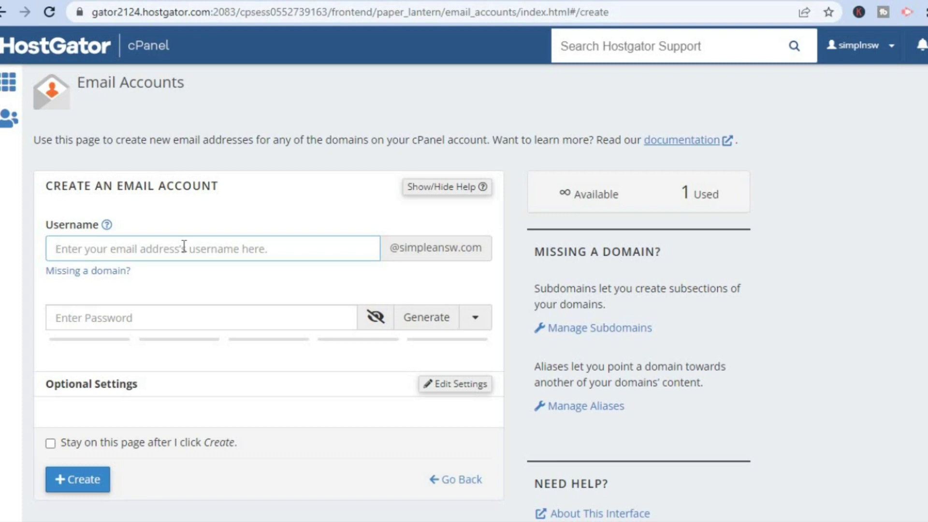
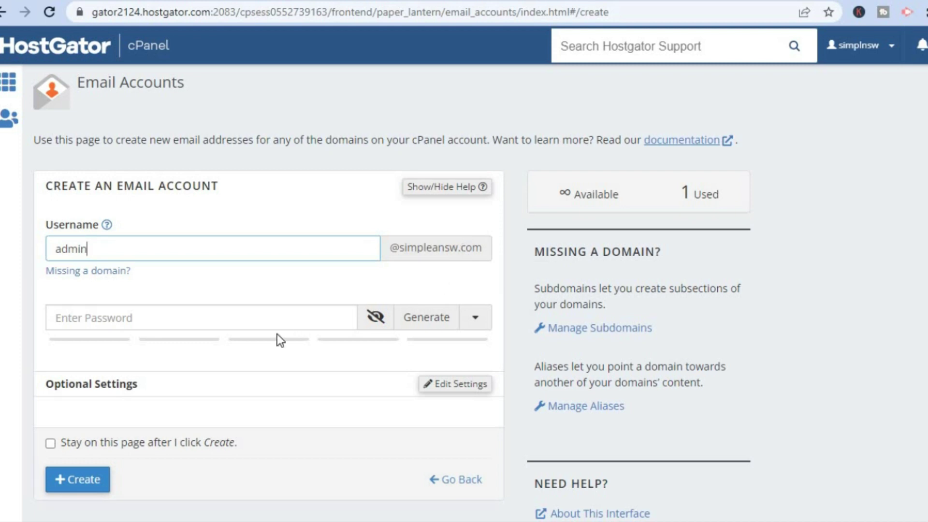
pyautogui.click(257, 316)
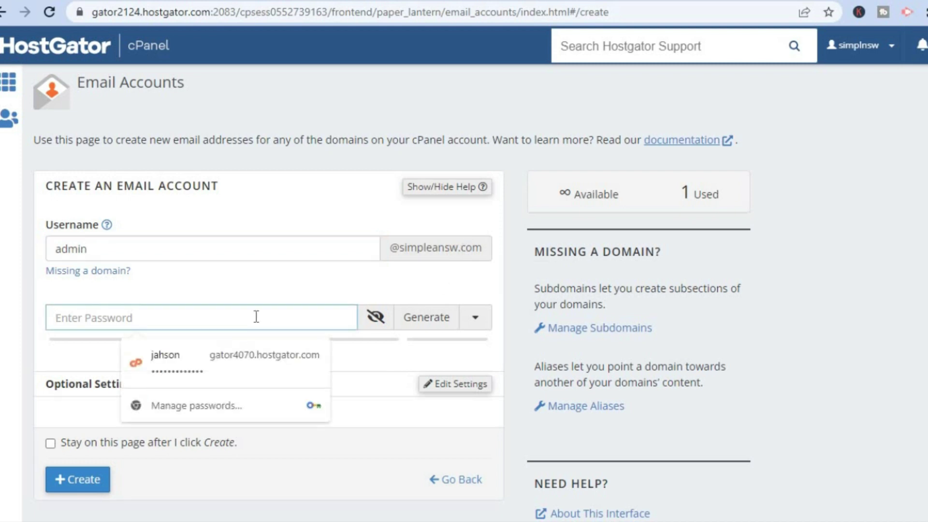
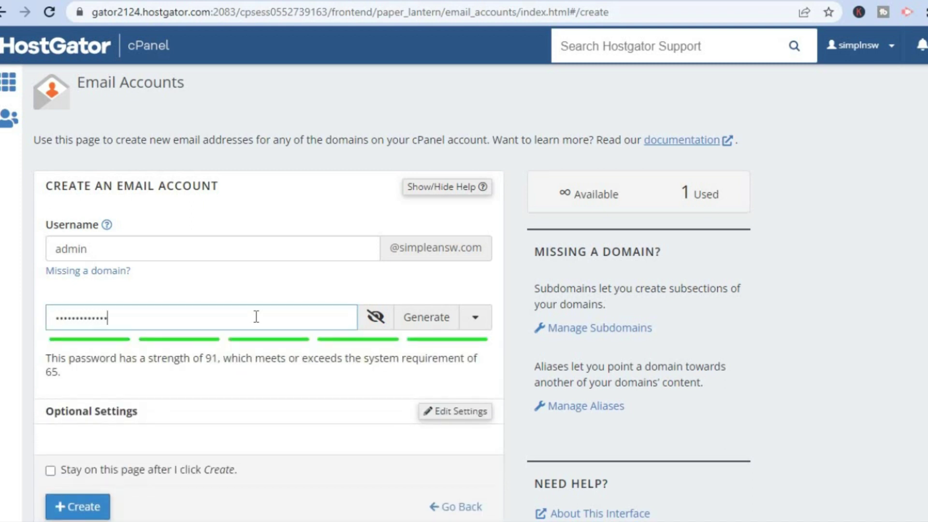
pyautogui.scroll(-2, 503, 497)
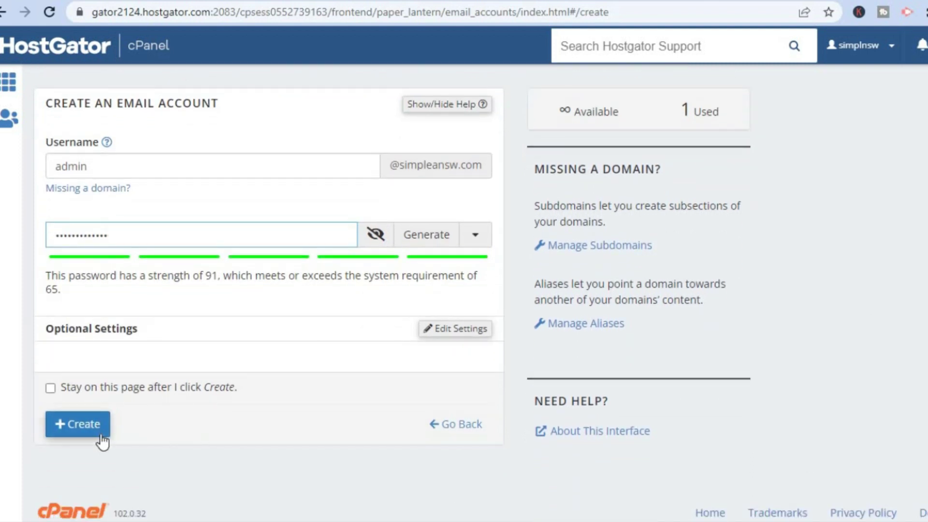
pyautogui.click(72, 425)
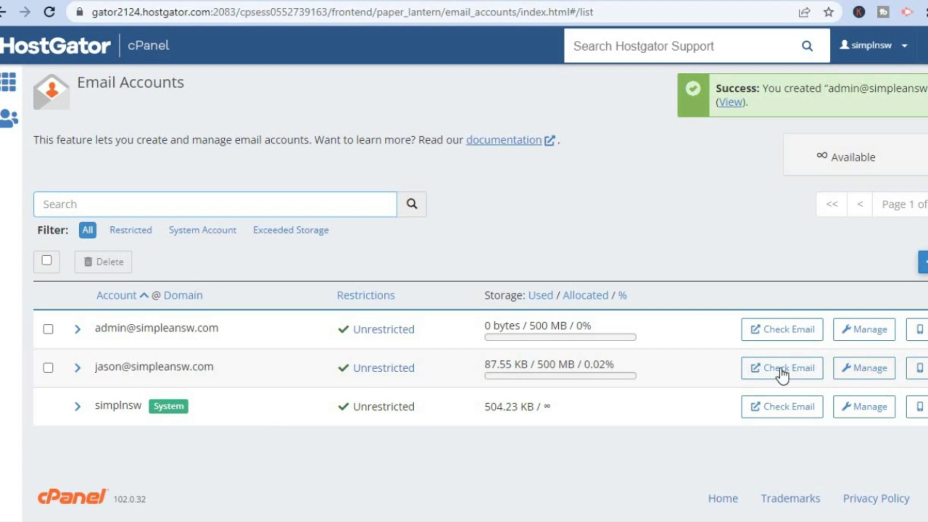
# - Open the admin mailbox in Webmail, dismiss the analytics notice, and launch Roundcube
pyautogui.click(773, 331)
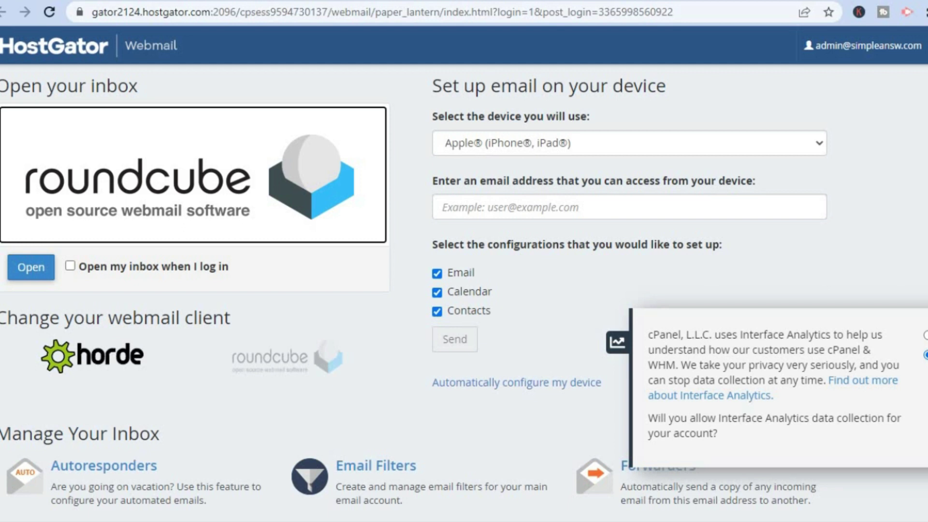
pyautogui.click(925, 336)
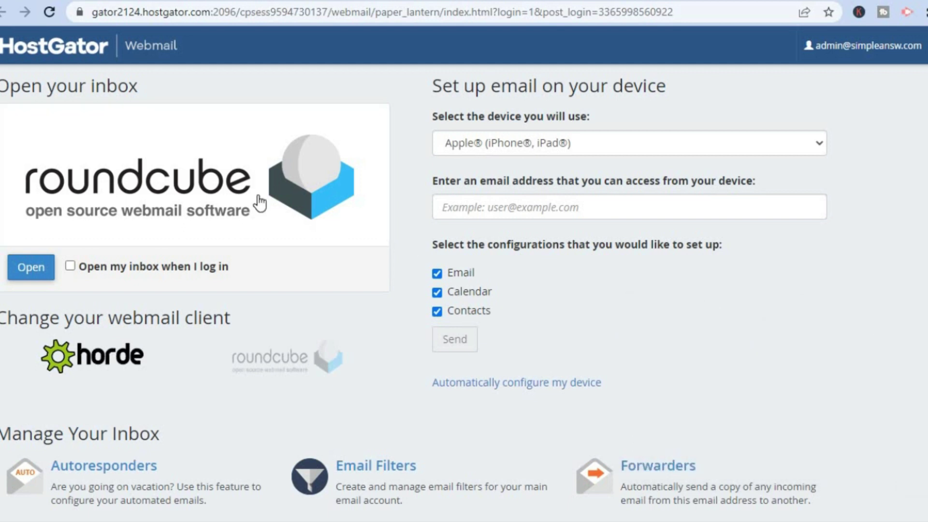
pyautogui.click(192, 182)
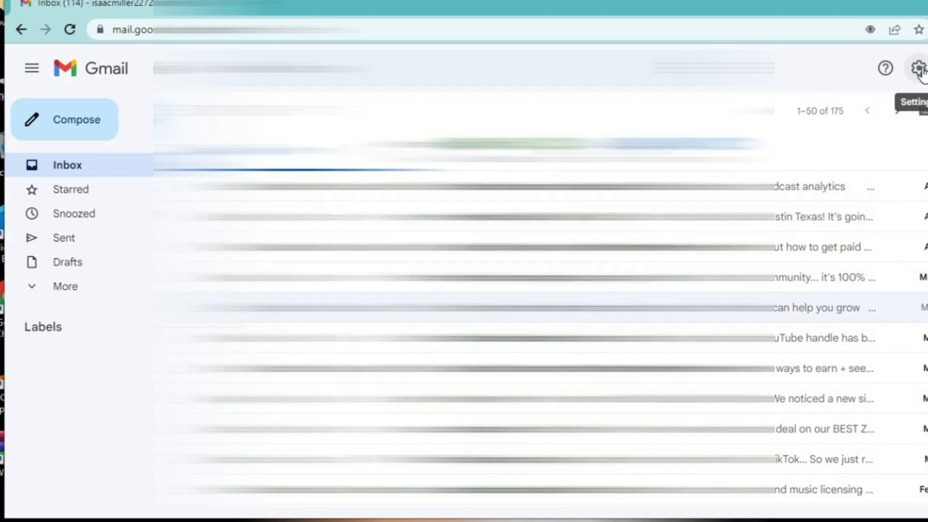
# - Open Gmail's full settings on the Accounts and Import tab
pyautogui.click(921, 69)
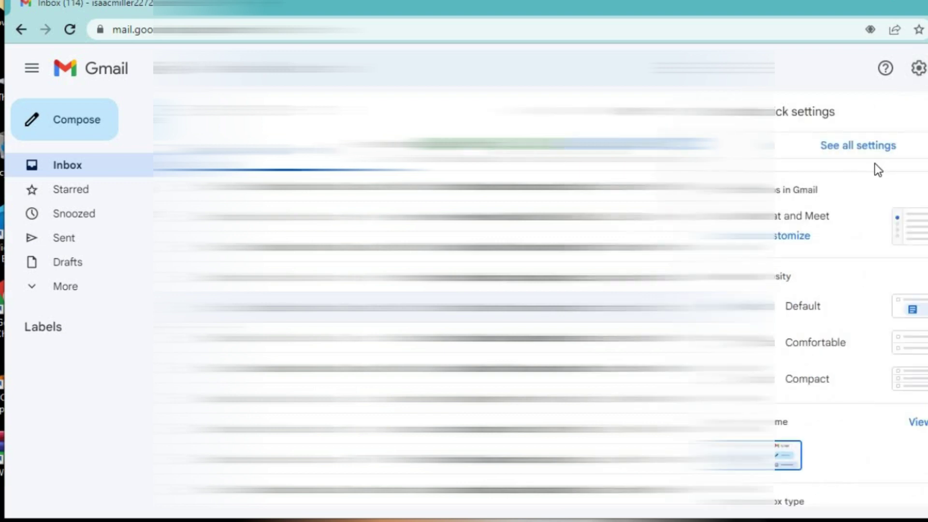
pyautogui.click(867, 154)
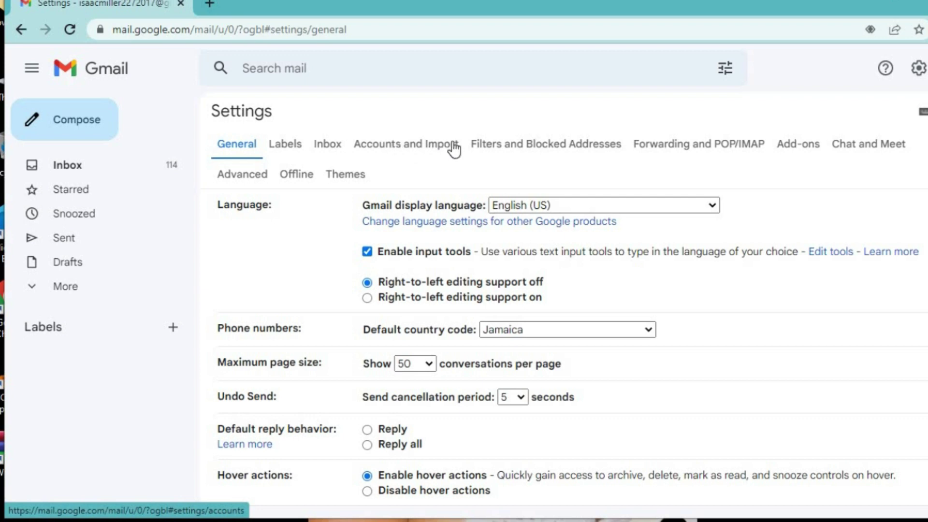
pyautogui.click(431, 144)
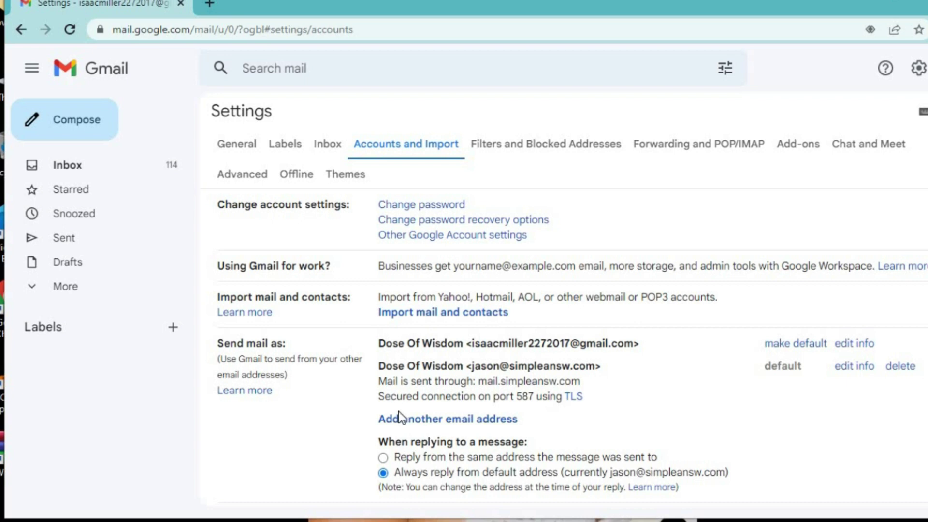
# - Start adding a send-as address with a new first name as sender, then return to Roundcube
pyautogui.click(437, 420)
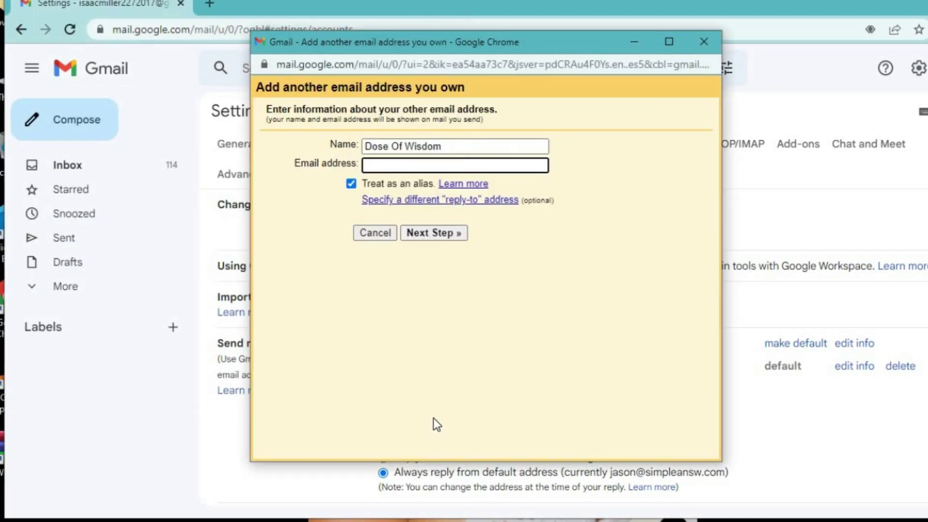
pyautogui.click(452, 147)
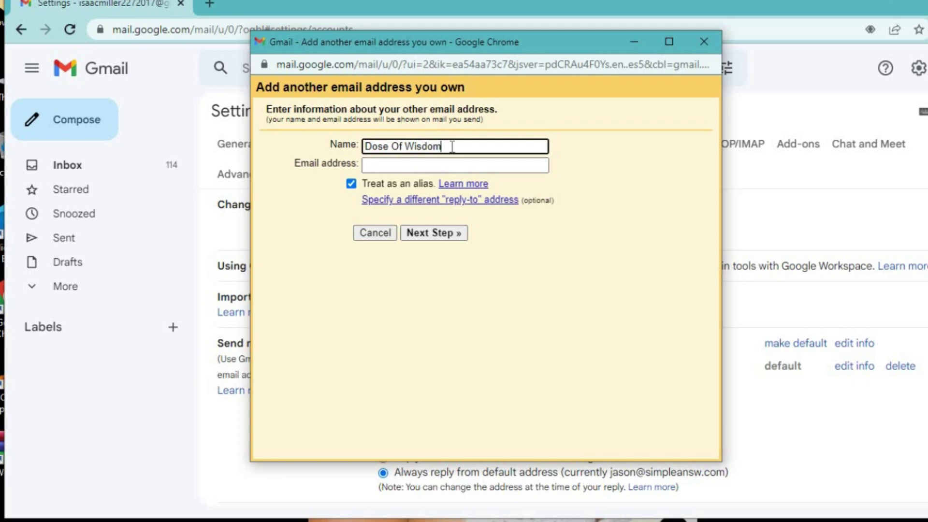
pyautogui.moveTo(452, 146); pyautogui.dragTo(339, 147)
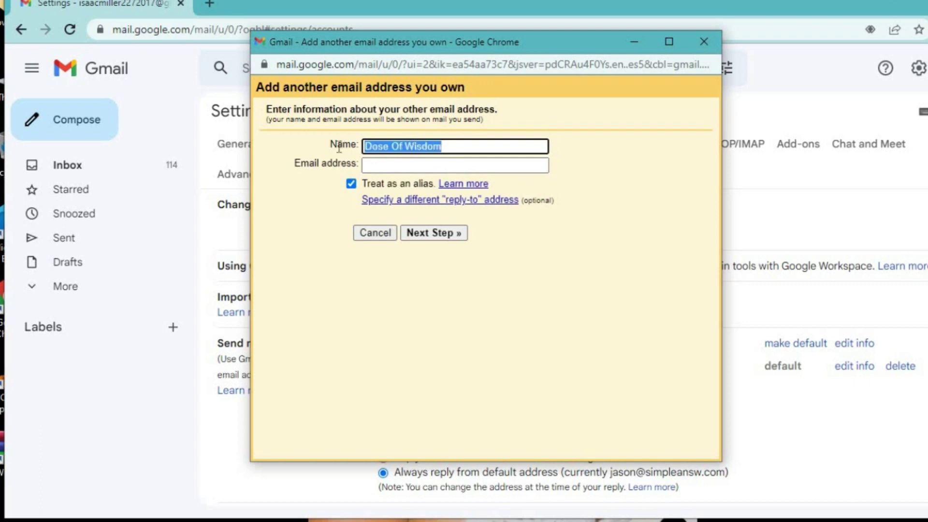
pyautogui.press('BackSpace')
pyautogui.write('jaso')
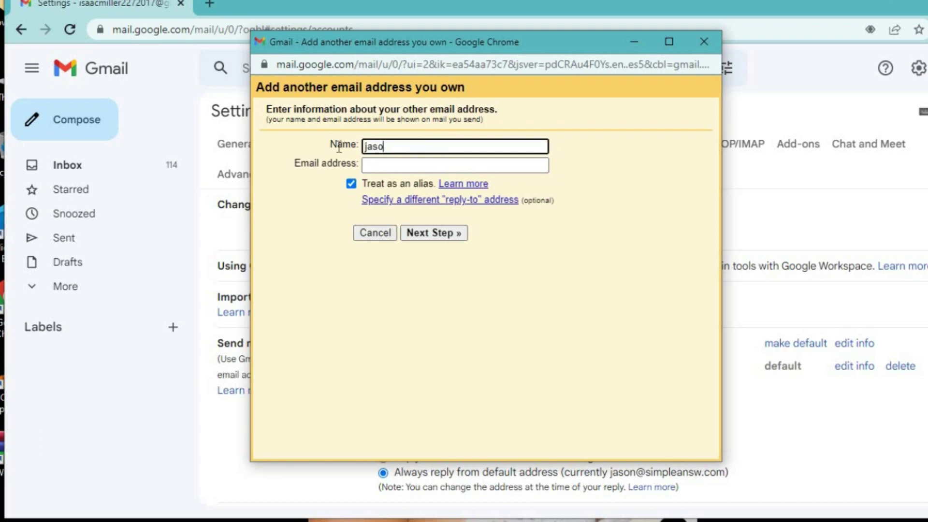
pyautogui.write('n')
pyautogui.moveTo(483, 520)
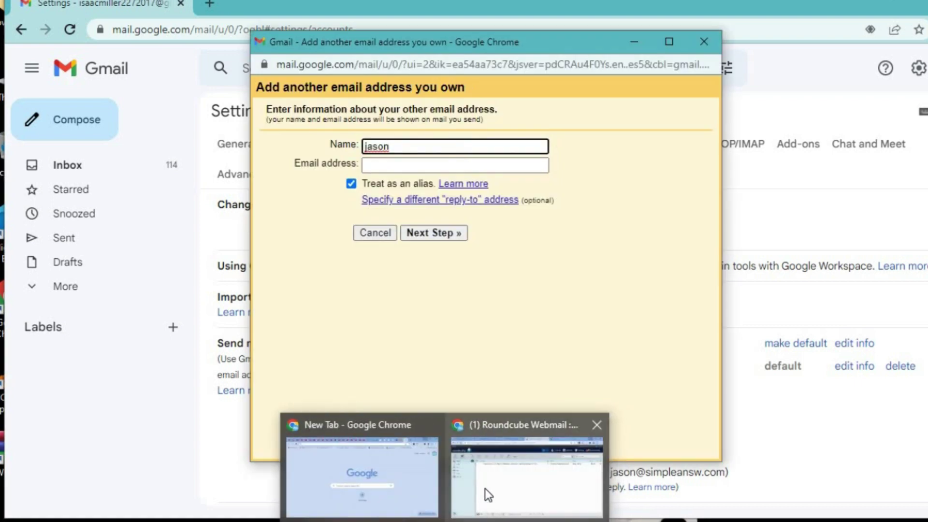
pyautogui.click(485, 488)
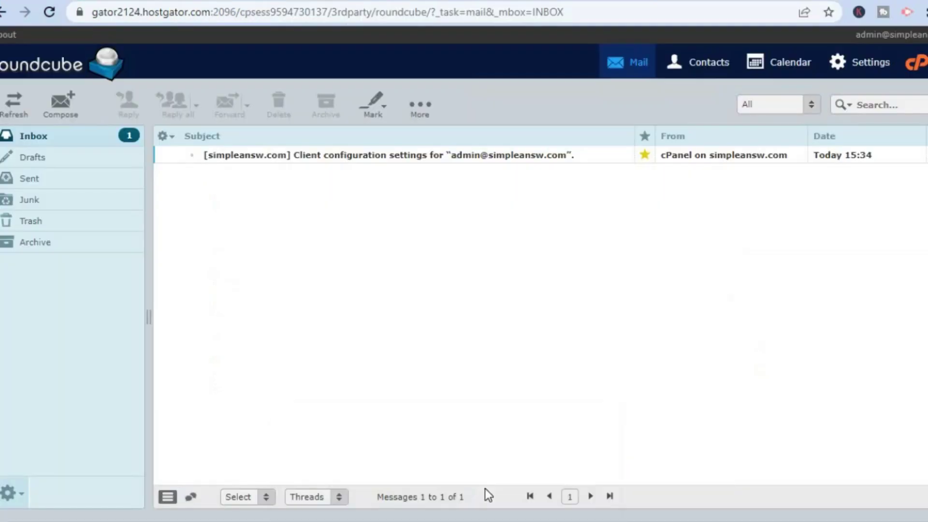
# - Copy the admin address from Roundcube's client configuration settings message
pyautogui.doubleClick(482, 156)
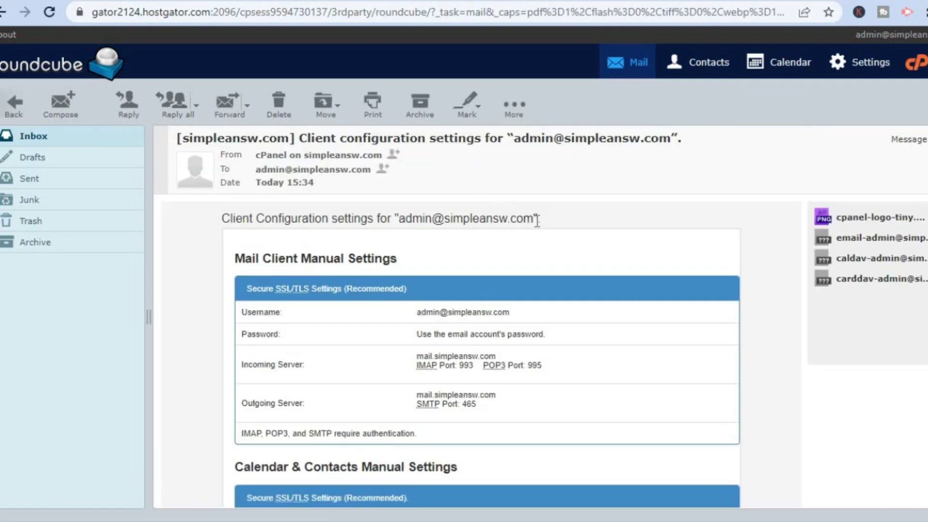
pyautogui.moveTo(535, 222); pyautogui.dragTo(403, 224)
pyautogui.rightClick(430, 219)
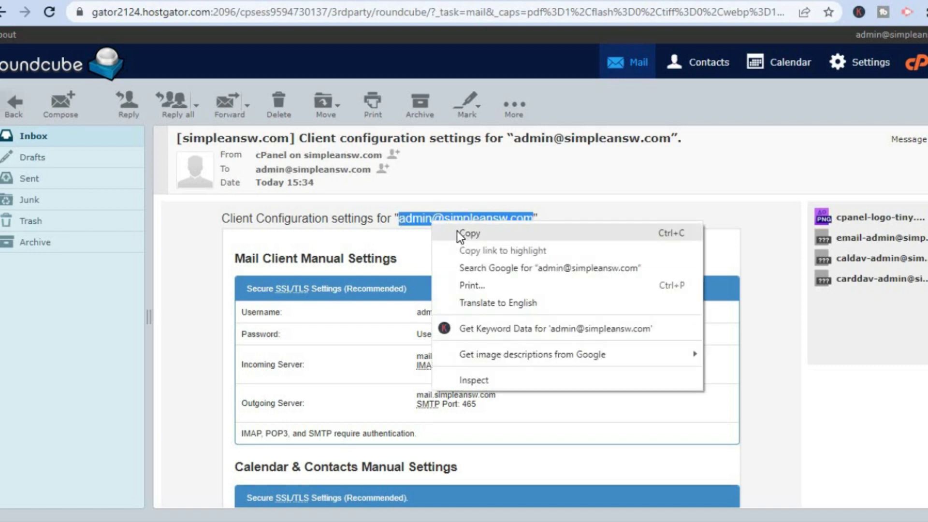
pyautogui.click(457, 231)
# - Paste the admin address into the email field of Gmail's add-address dialog
pyautogui.moveTo(483, 520)
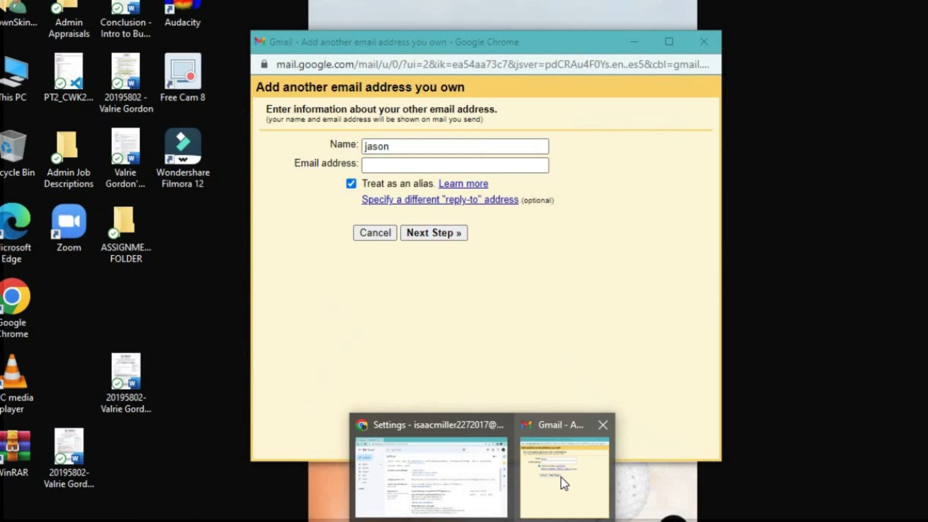
pyautogui.click(561, 477)
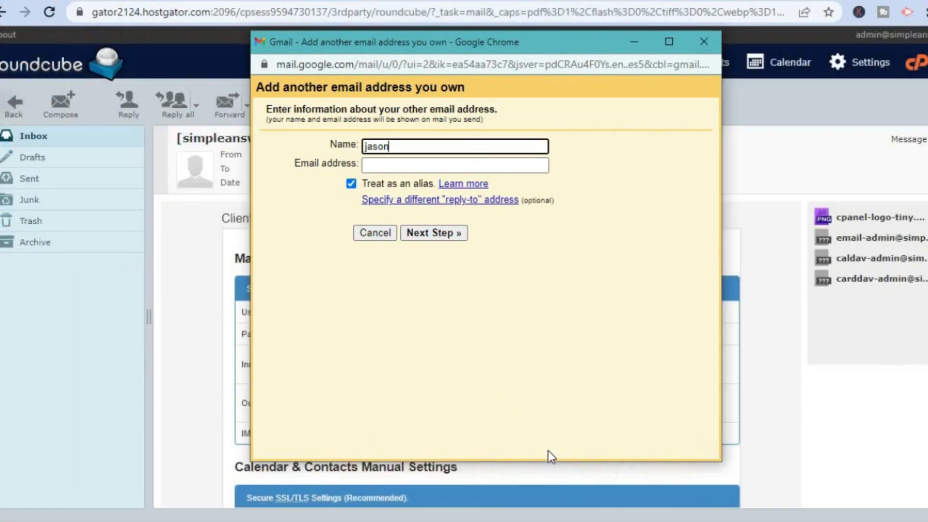
pyautogui.click(405, 165)
pyautogui.rightClick(404, 165)
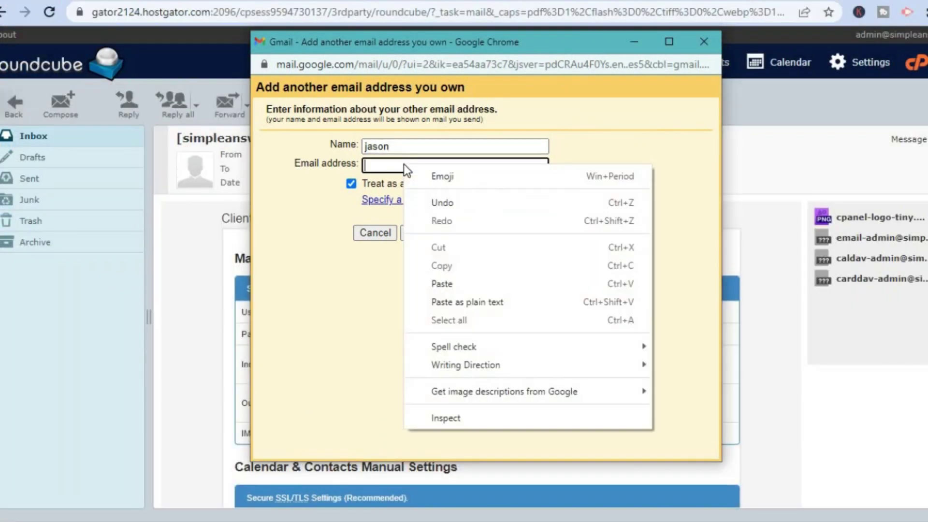
pyautogui.click(456, 284)
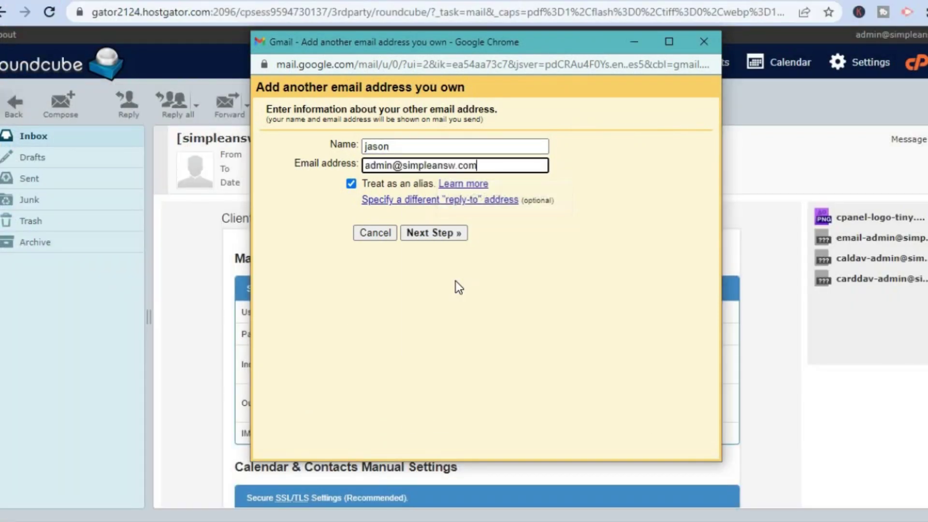
# - Enter the SMTP login with the admin address as username and its password, then add the account
pyautogui.click(437, 237)
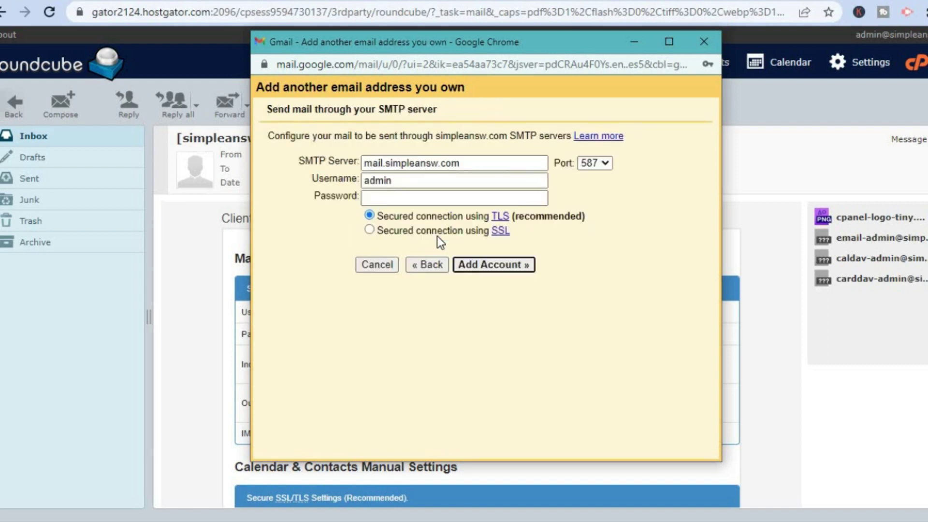
pyautogui.click(396, 196)
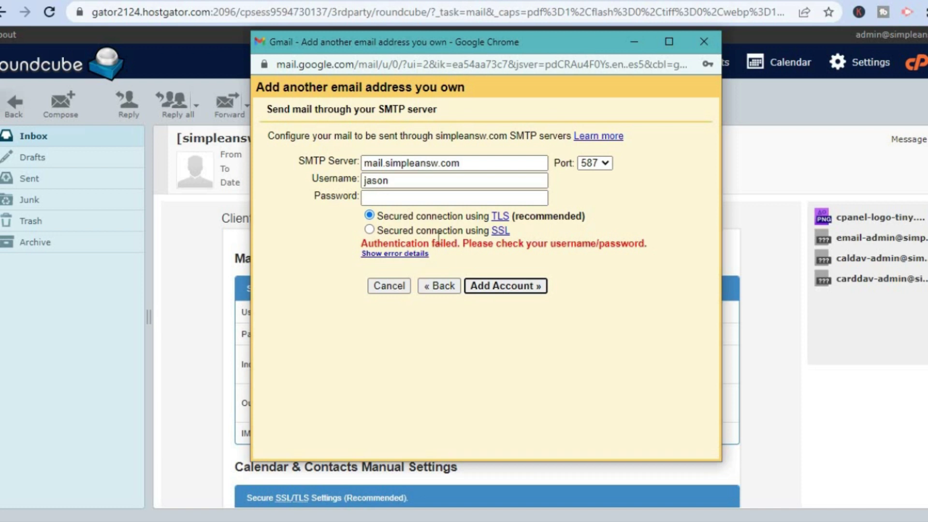
pyautogui.moveTo(392, 181); pyautogui.dragTo(340, 175)
pyautogui.rightClick(378, 182)
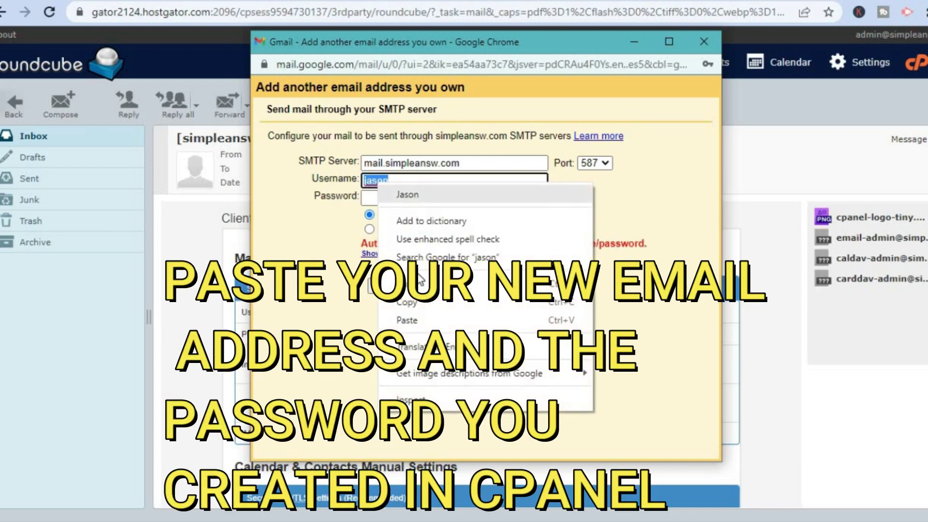
pyautogui.click(413, 319)
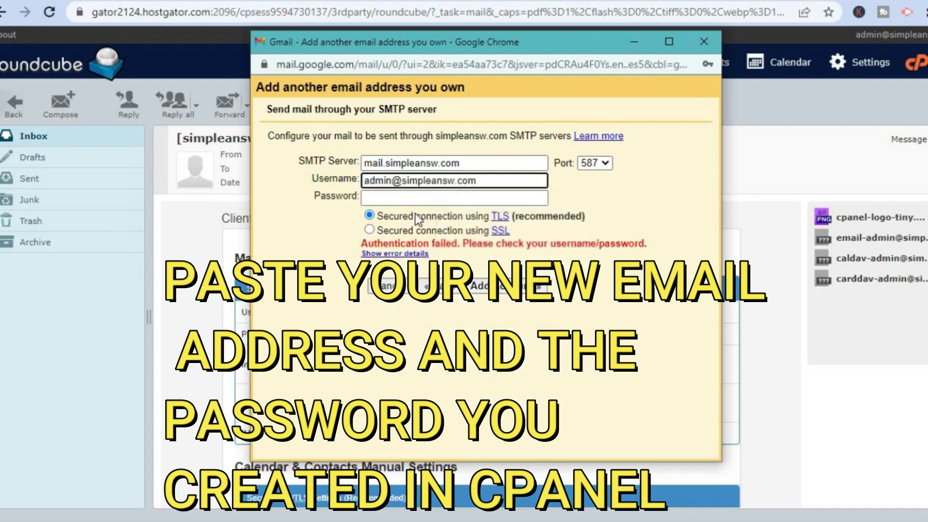
pyautogui.click(411, 197)
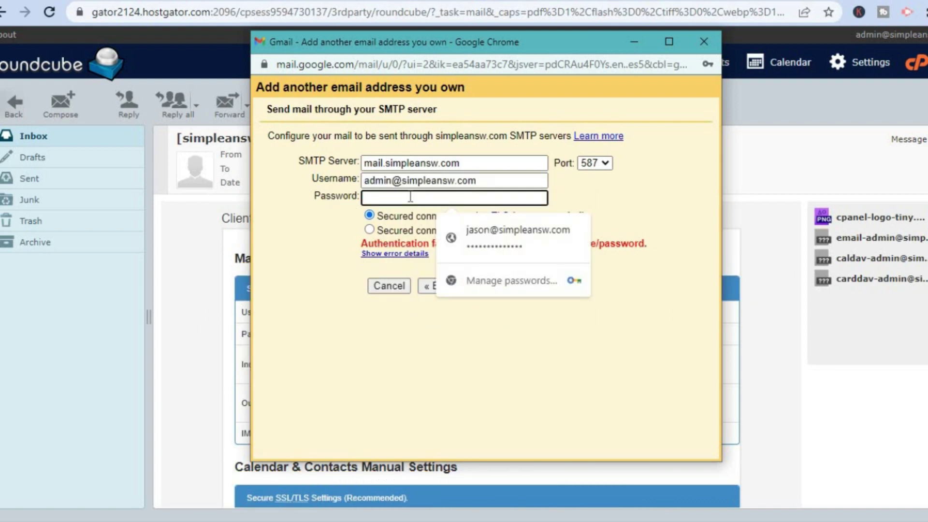
pyautogui.write('****')
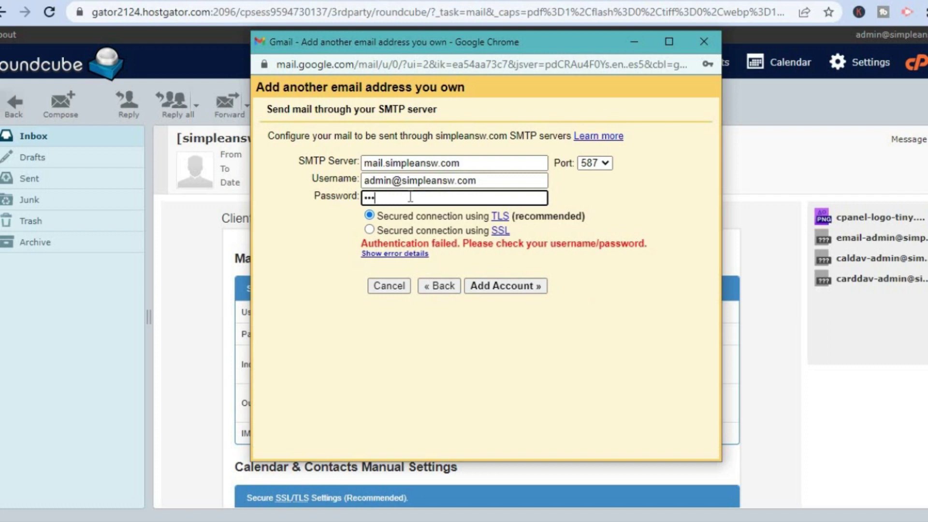
pyautogui.write('*********')
pyautogui.click(487, 289)
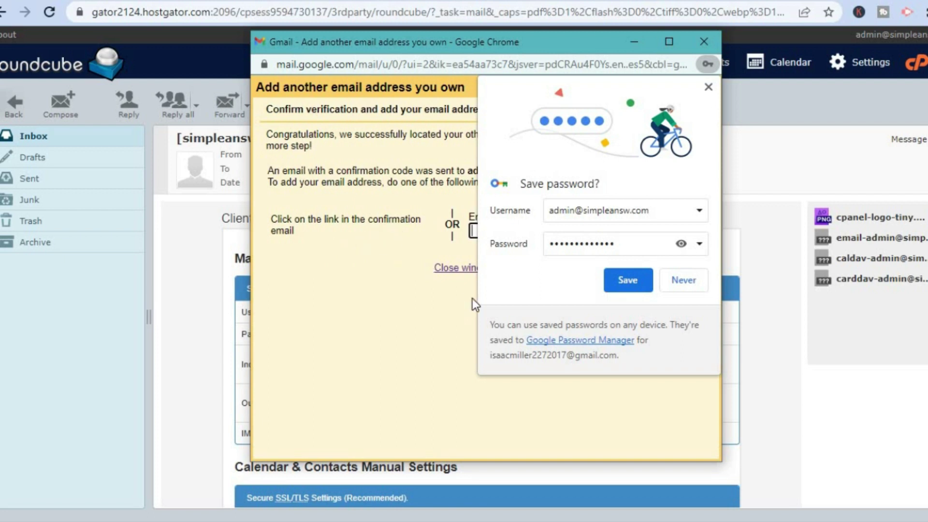
# - Decline Chrome's offer to save the SMTP password
pyautogui.click(689, 288)
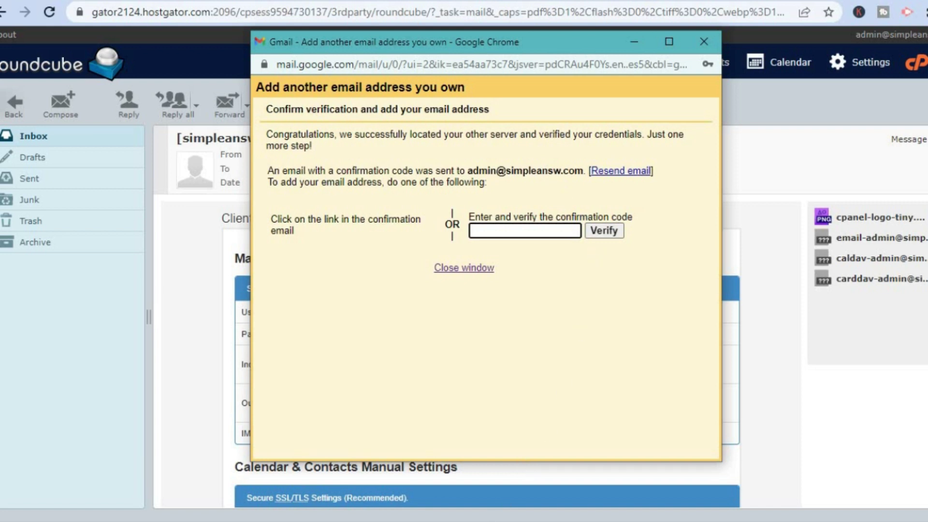
pyautogui.moveTo(482, 521)
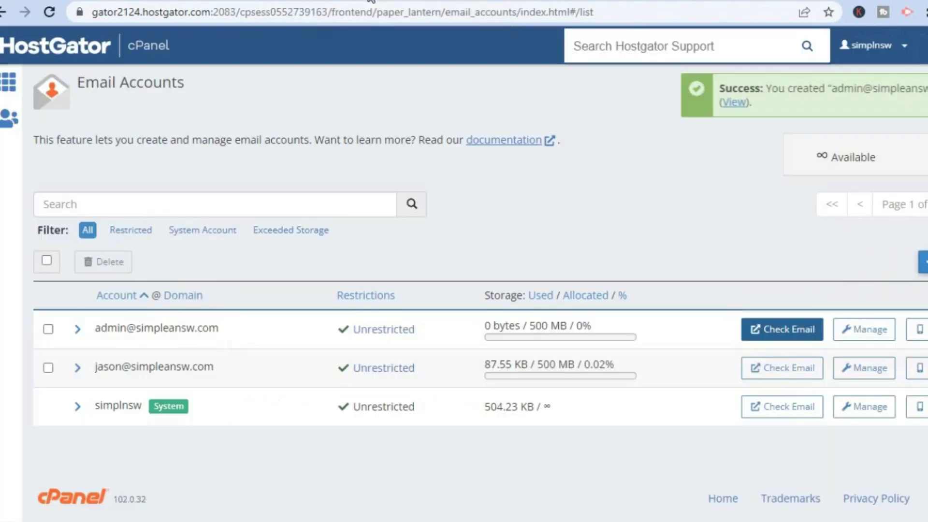
# - In the Roundcube tab, open the Gmail Confirmation email and copy its confirmation code
pyautogui.click(372, 0)
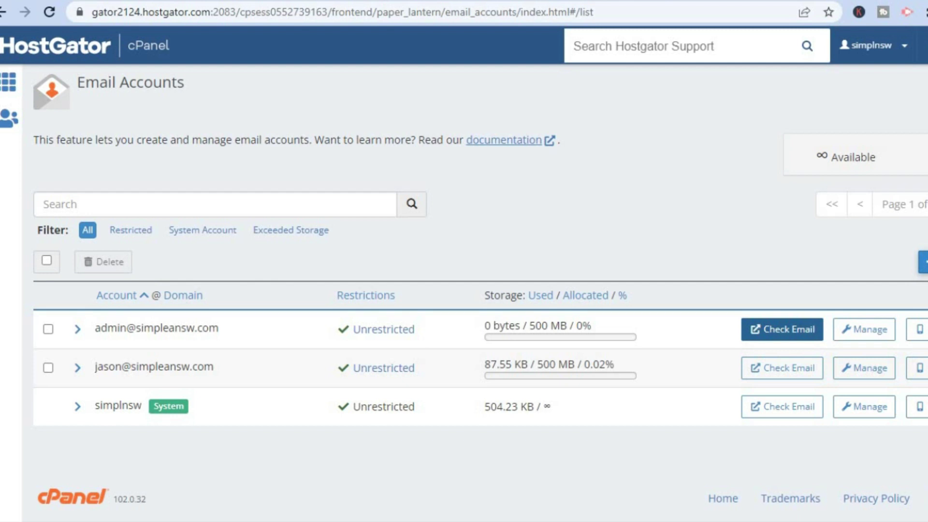
pyautogui.hotkey('ctrl', 'Tab')
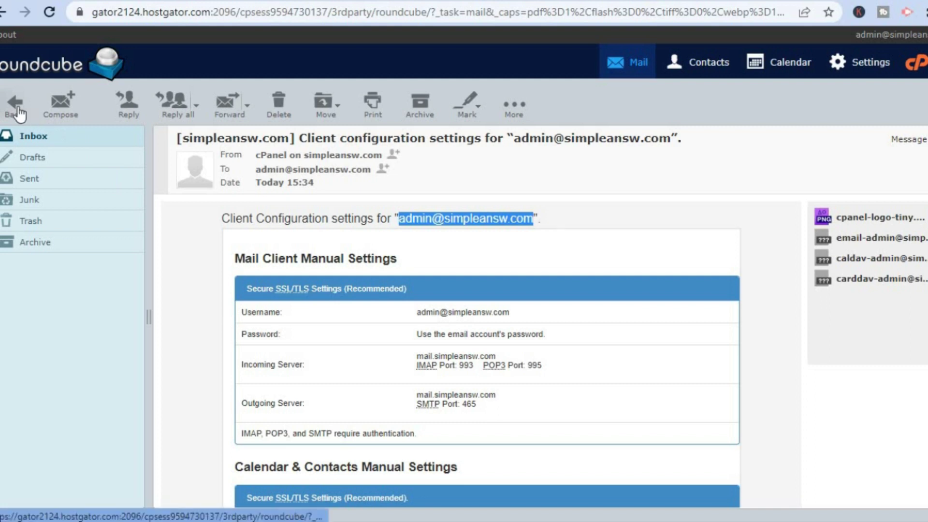
pyautogui.click(31, 136)
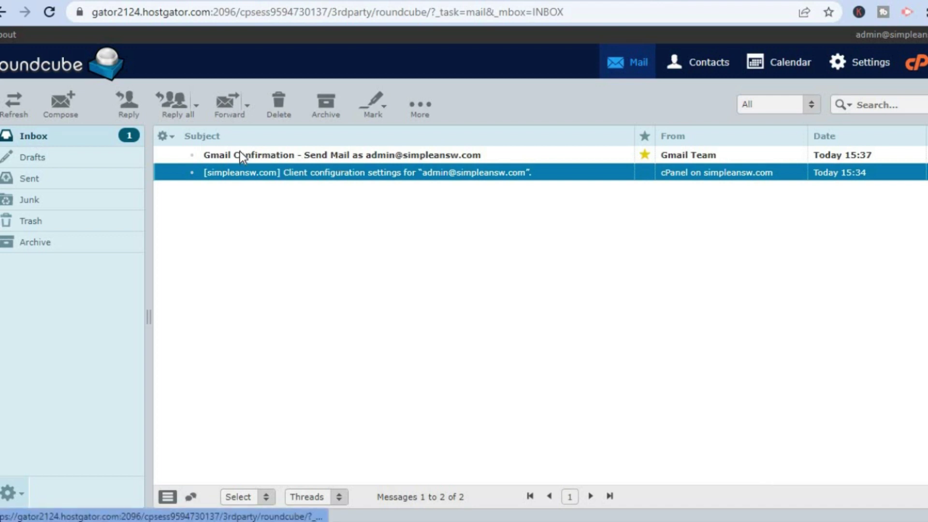
pyautogui.doubleClick(338, 155)
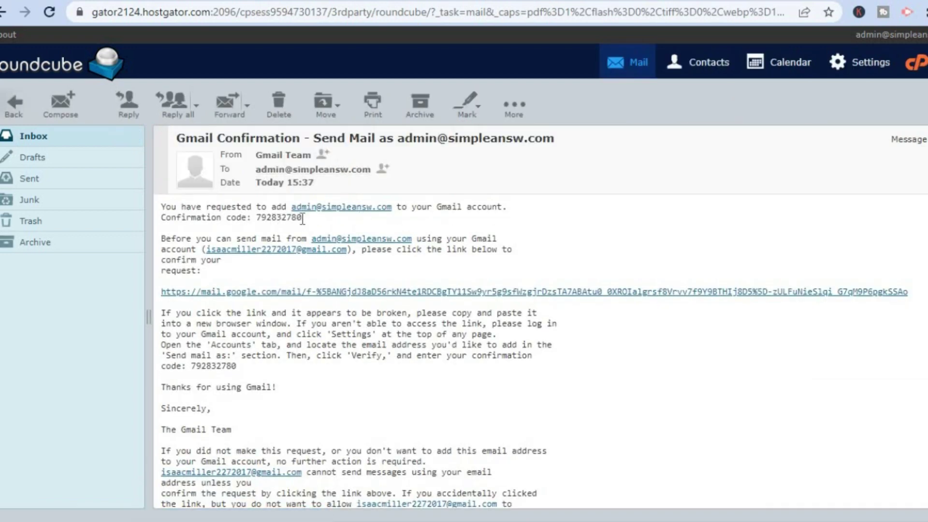
pyautogui.moveTo(302, 218); pyautogui.dragTo(257, 219)
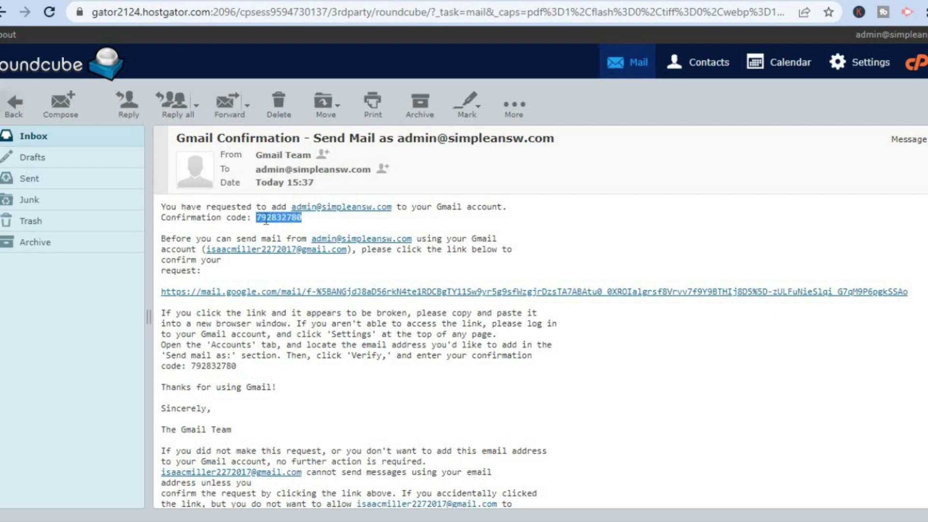
pyautogui.rightClick(266, 219)
pyautogui.click(278, 231)
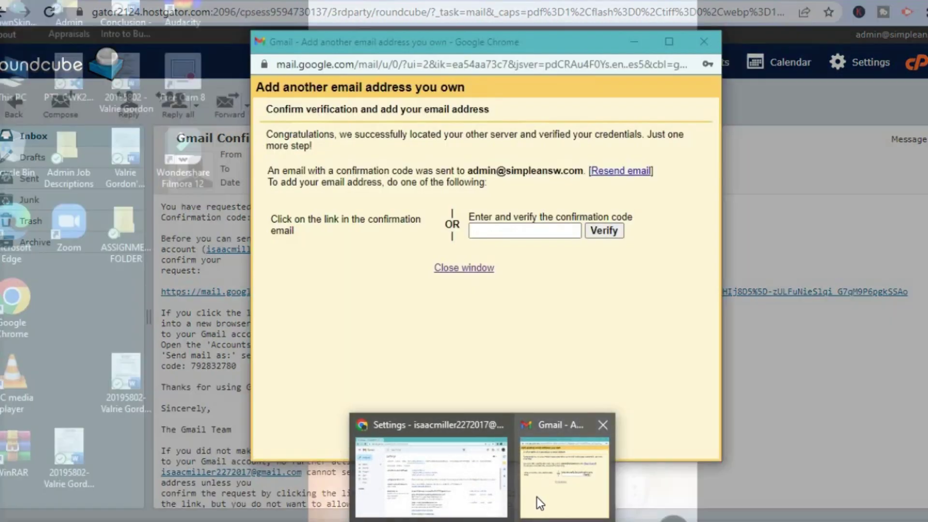
# - Paste the confirmation code into Gmail's verification dialog and verify the admin address
pyautogui.click(537, 497)
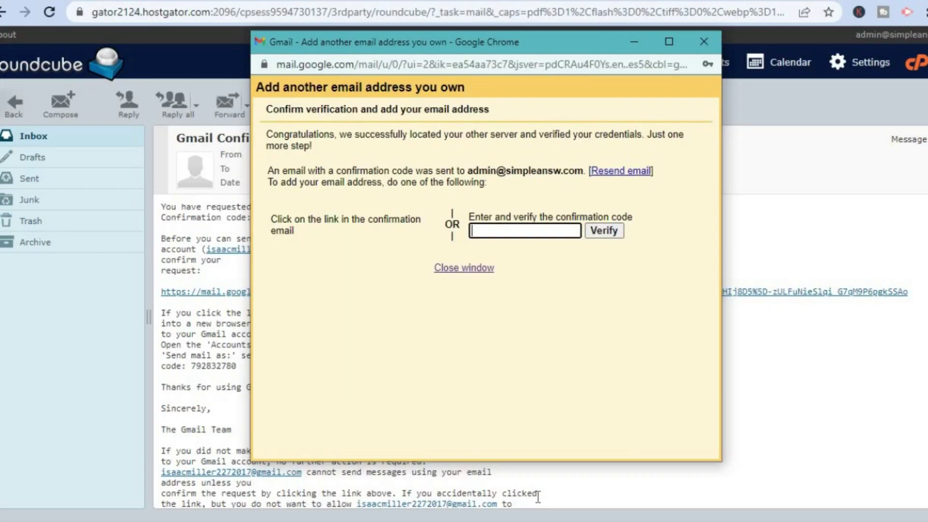
pyautogui.rightClick(507, 231)
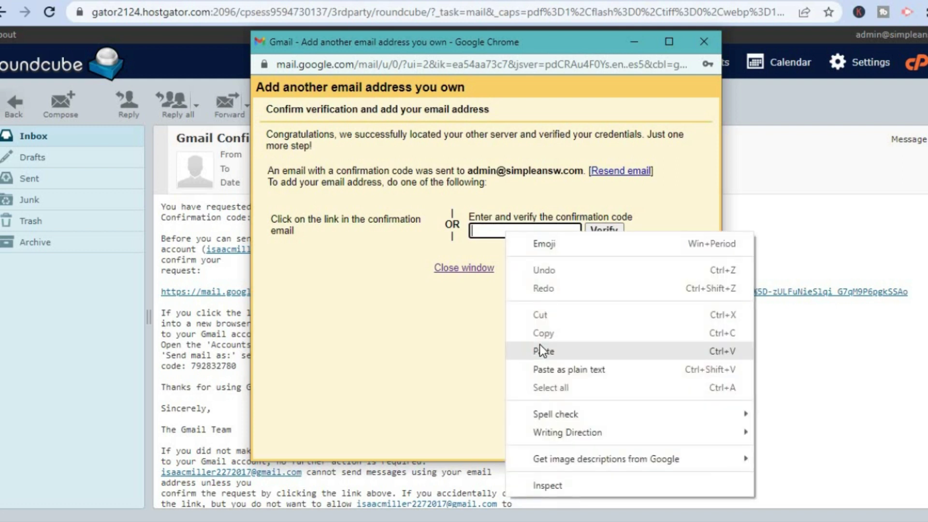
pyautogui.click(540, 345)
pyautogui.click(614, 230)
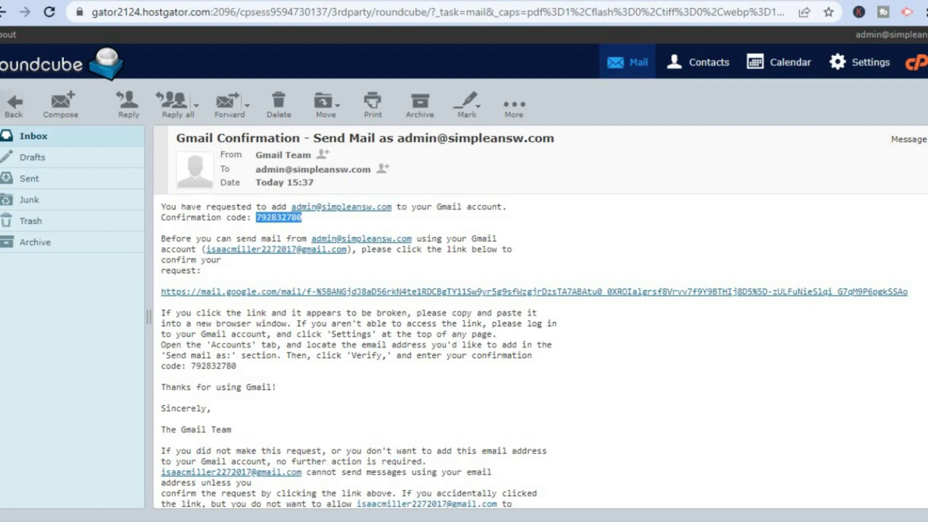
pyautogui.hotkey('alt', 'Tab')
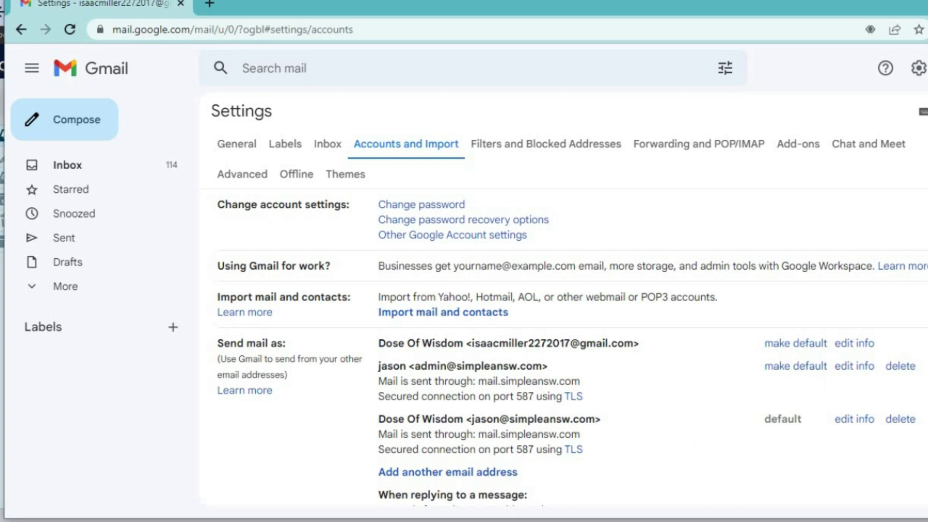
# - In Gmail's Send mail as list, choose make default beside the admin@ domain address
pyautogui.scroll(-3, 571, 348)
pyautogui.scroll(1, 571, 348)
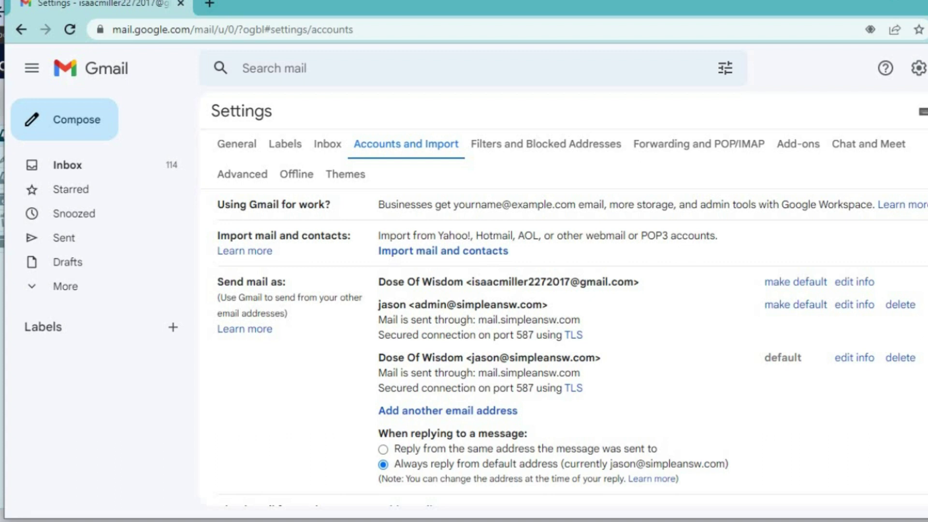
pyautogui.click(791, 309)
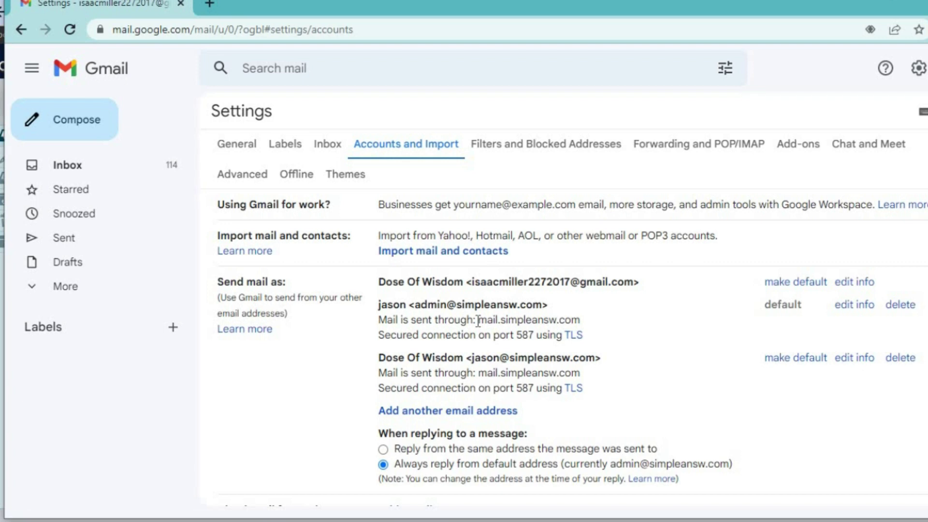
pyautogui.click(88, 131)
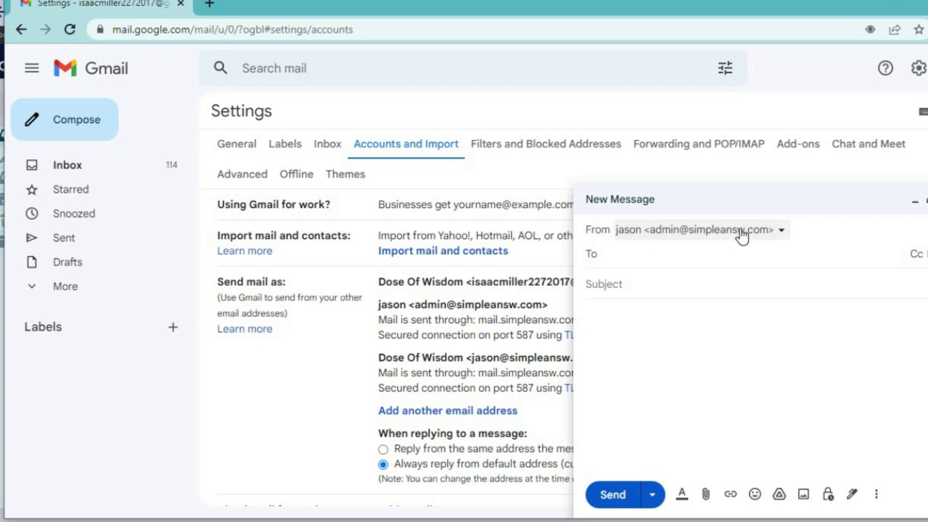
pyautogui.click(742, 232)
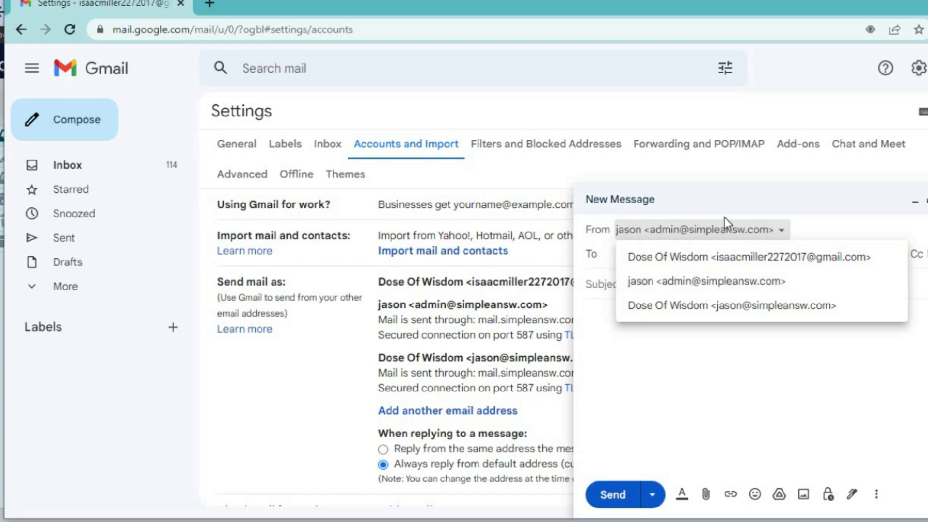
pyautogui.click(724, 218)
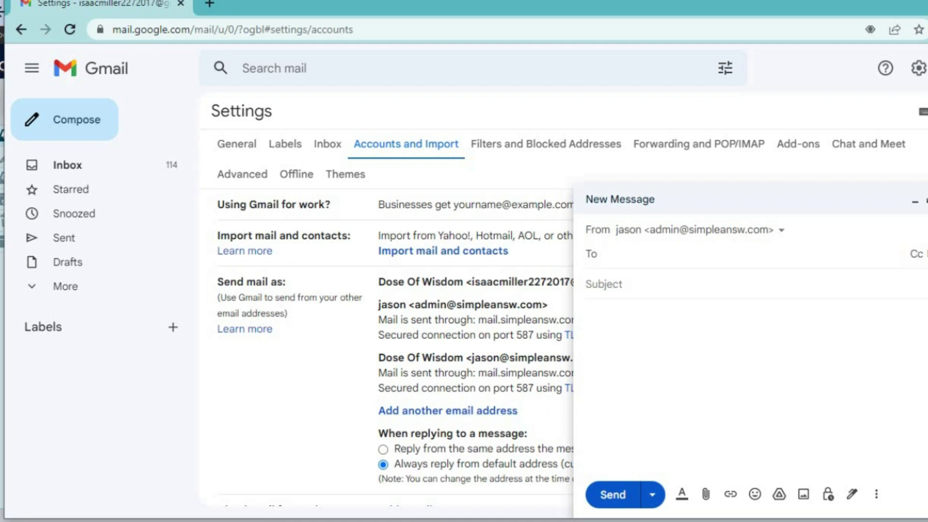
pyautogui.press('Escape')
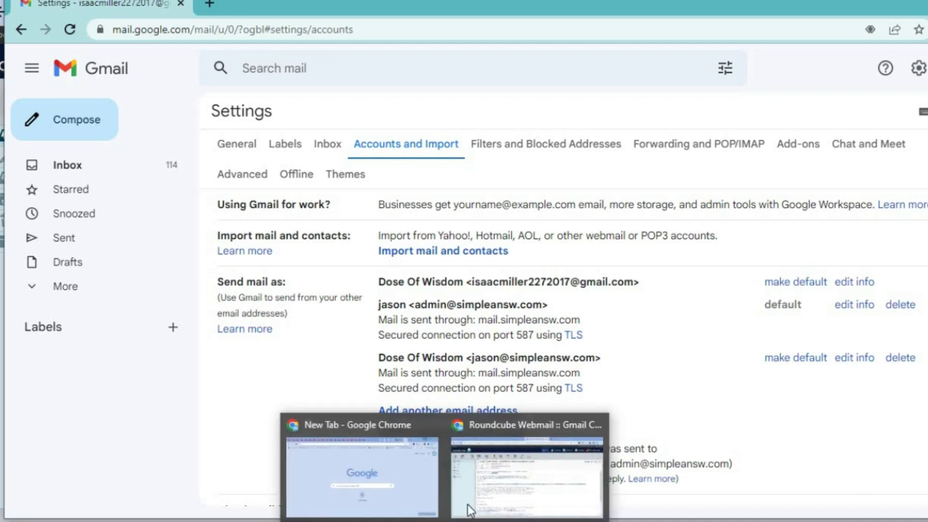
# - Go from the Gmail Confirmation message back to the admin mailbox inbox in Roundcube
pyautogui.click(483, 481)
pyautogui.doubleClick(279, 217)
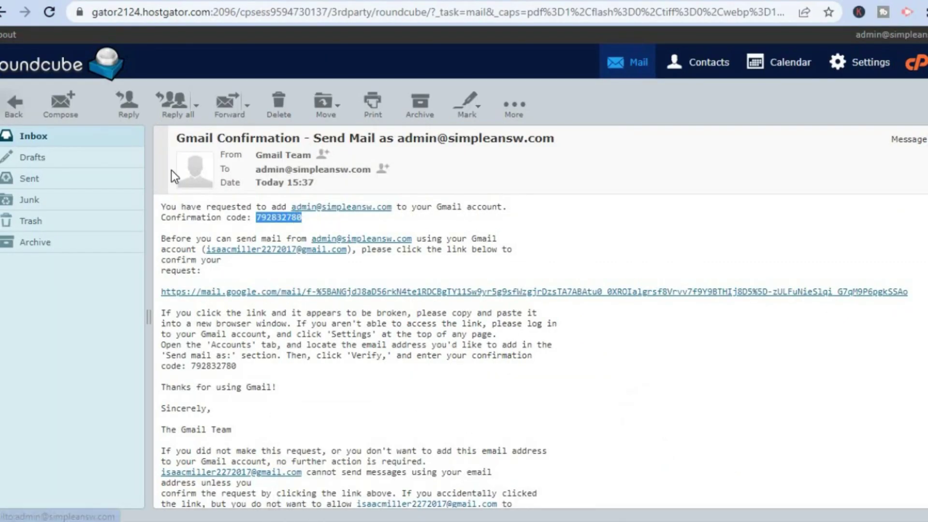
pyautogui.click(27, 136)
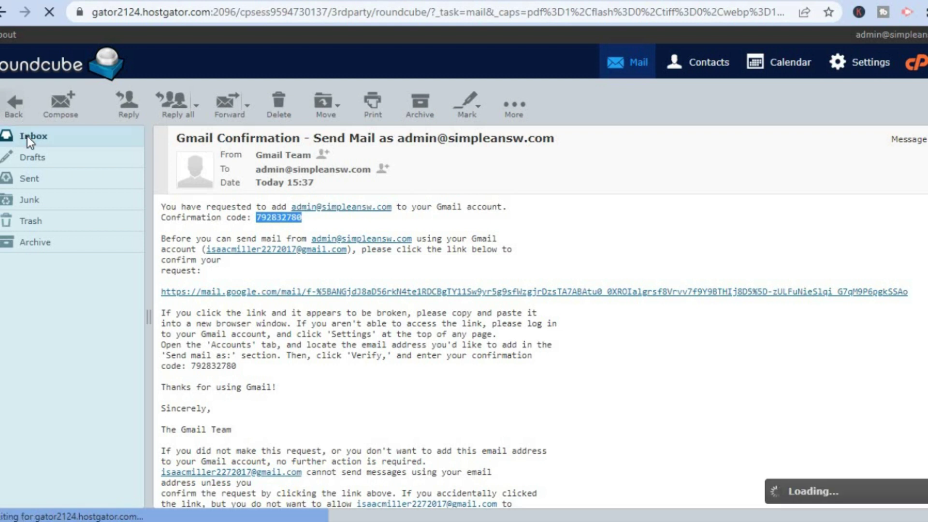